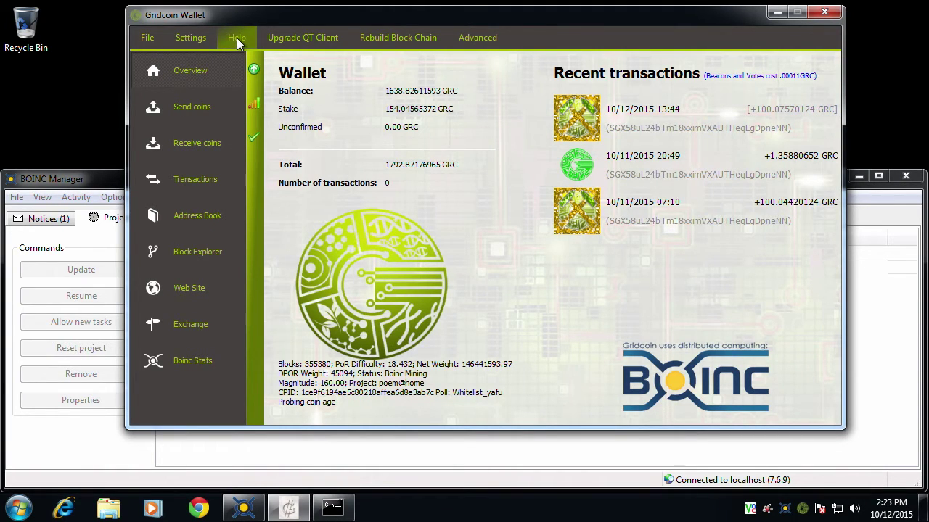
- Run the "list rsa" command in the wallet's debug console and check the Outstanding Owed (14 days) line
{"action": "left_click", "coordinate": [236, 37]}
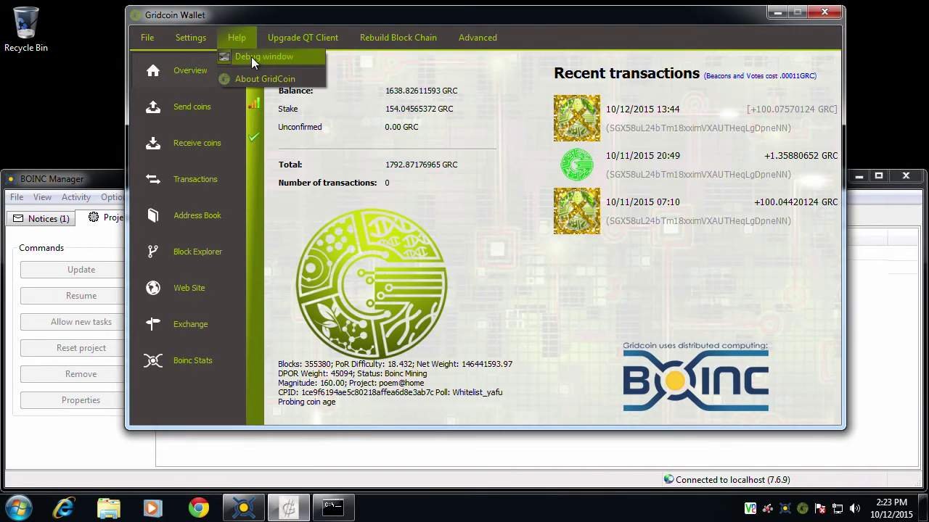
{"action": "left_click", "coordinate": [251, 56]}
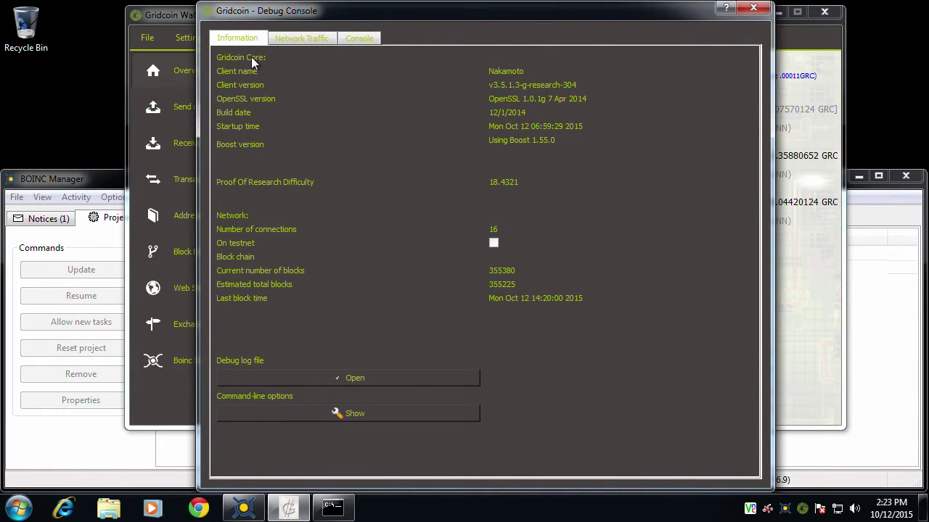
{"action": "left_click", "coordinate": [359, 38]}
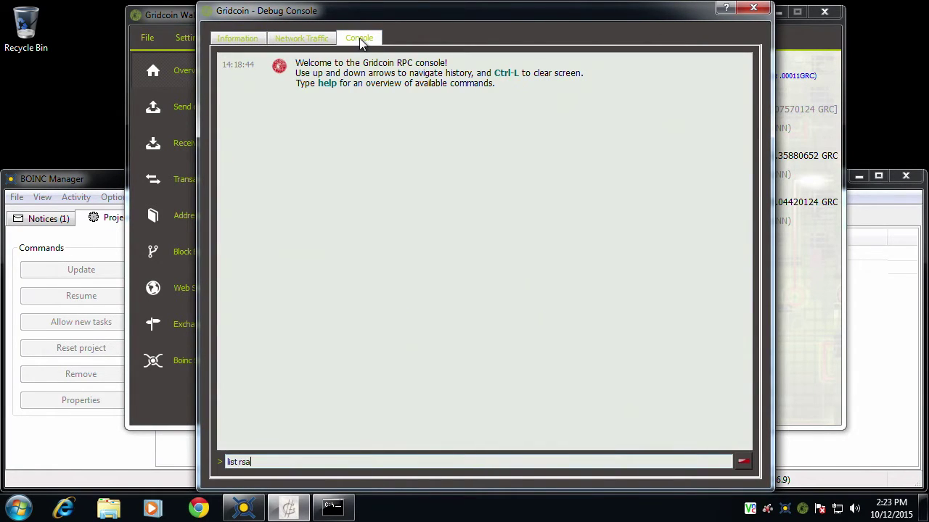
{"action": "key", "text": "ctrl+a"}
{"action": "type", "text": "list rsa"}
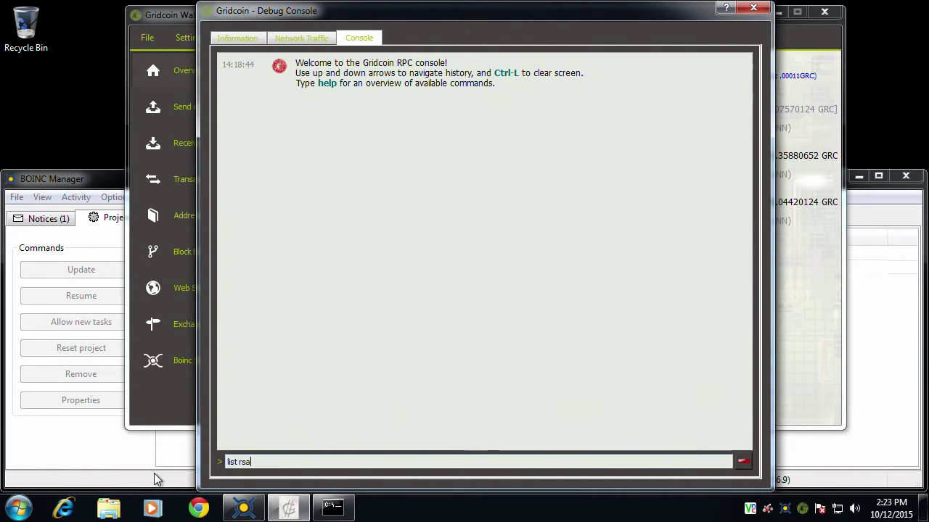
{"action": "mouse_move", "coordinate": [245, 517]}
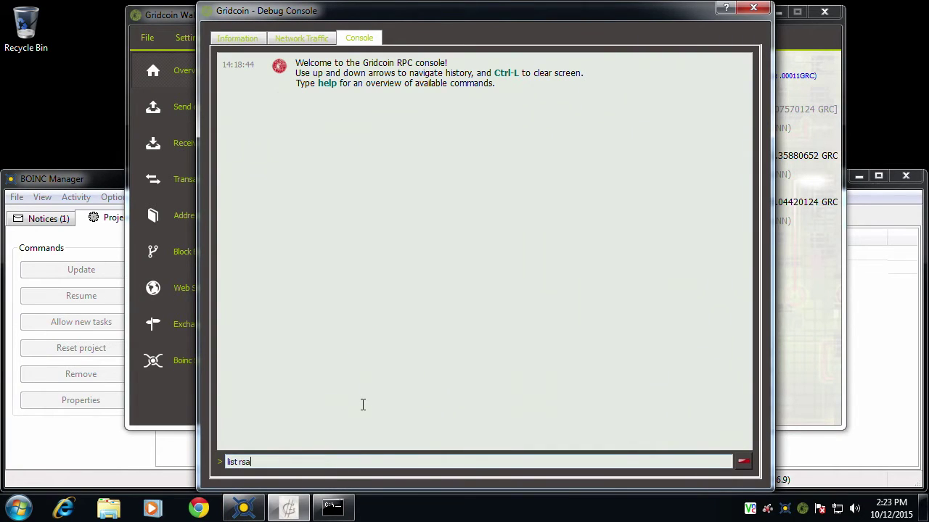
{"action": "key", "text": "Return"}
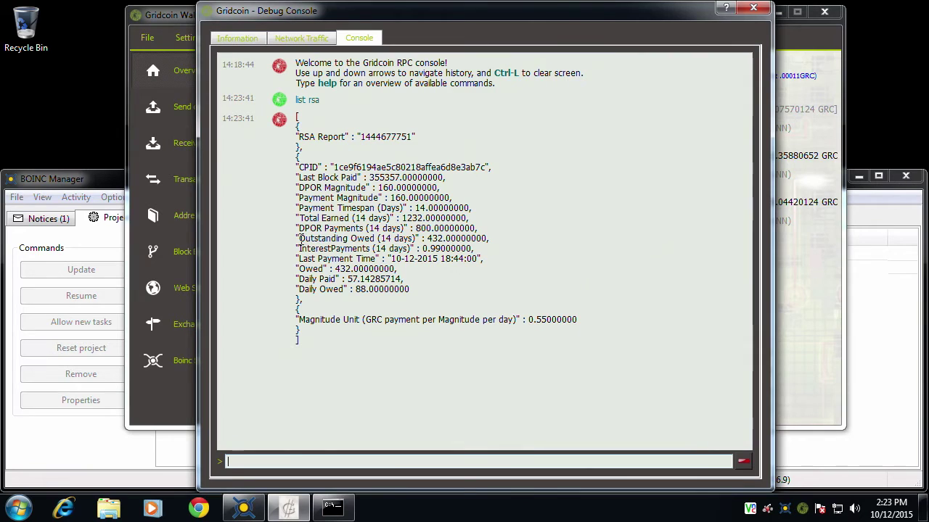
{"action": "left_click_drag", "start_coordinate": [298, 240], "coordinate": [512, 241]}
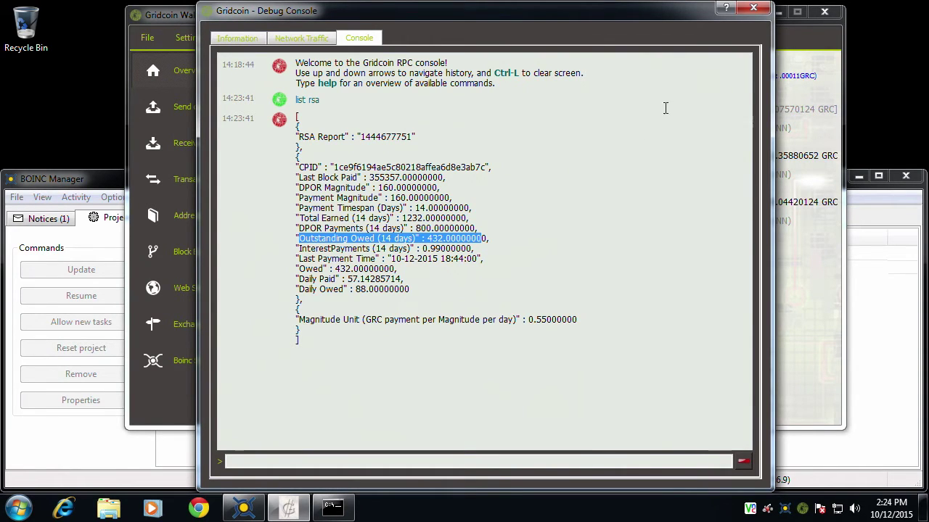
{"action": "left_click", "coordinate": [753, 7]}
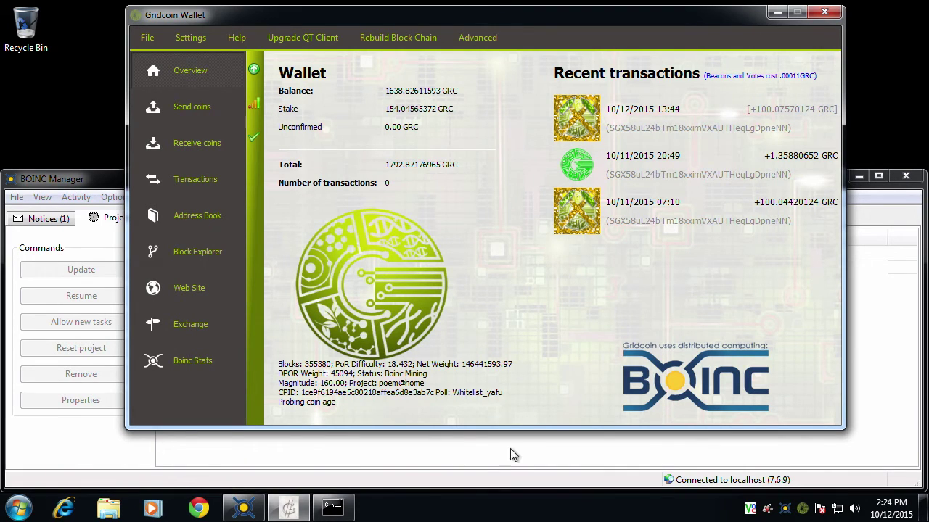
- Switch to BOINC Manager and start adding a project, choosing NumberFields@home from the project list
{"action": "left_click", "coordinate": [471, 449]}
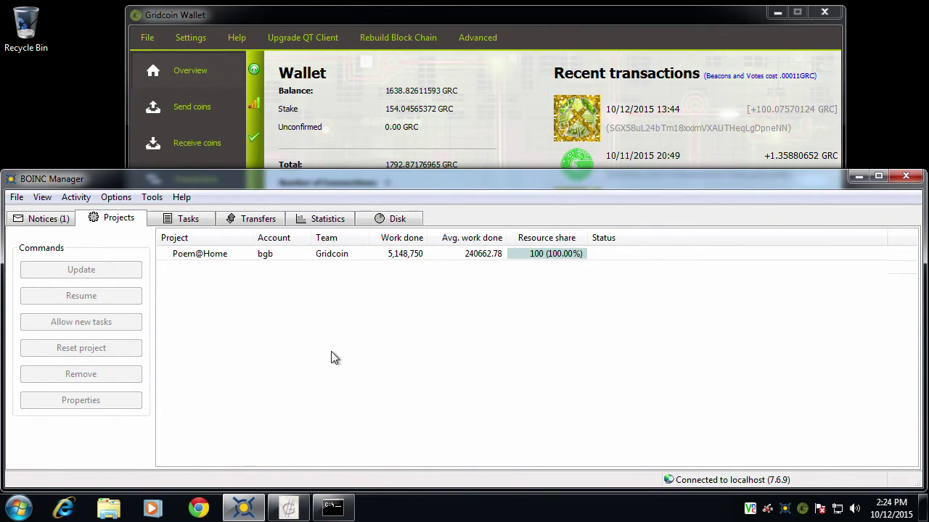
{"action": "left_click", "coordinate": [151, 198]}
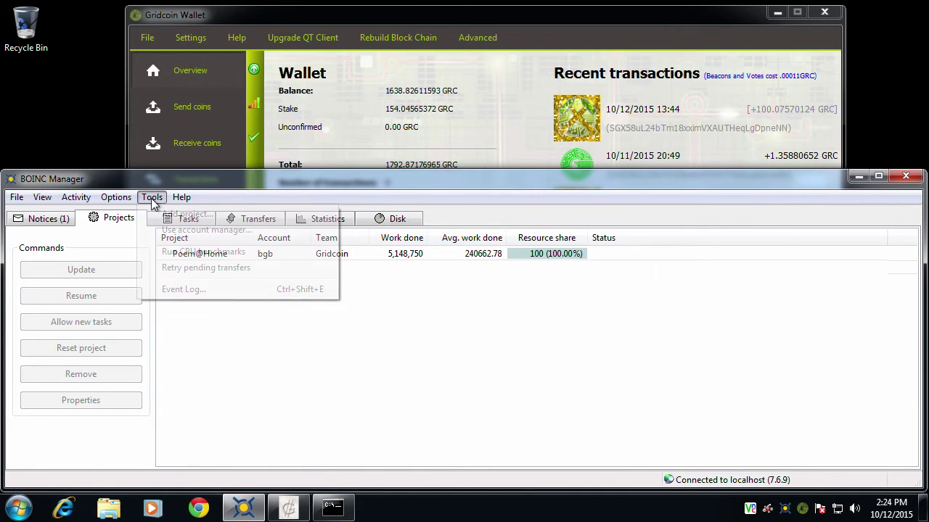
{"action": "left_click", "coordinate": [167, 213]}
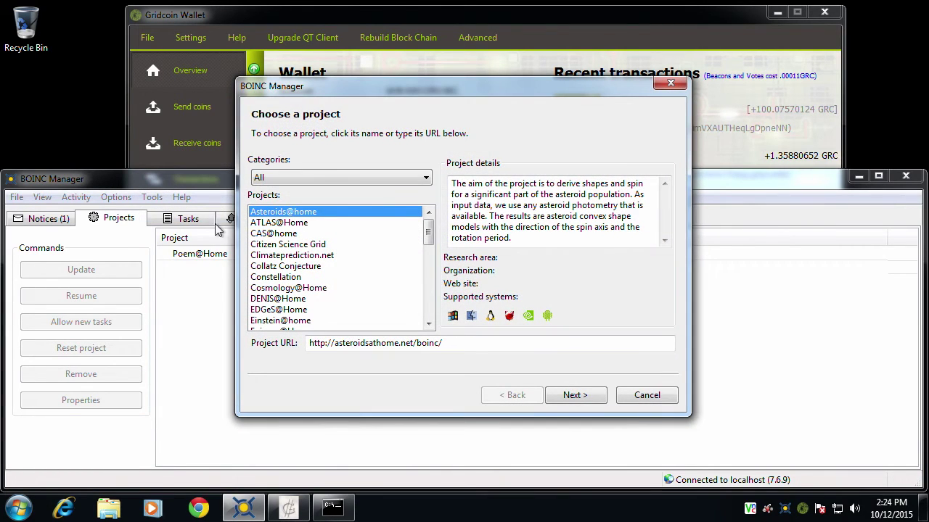
{"action": "left_click_drag", "start_coordinate": [428, 232], "coordinate": [428, 274]}
{"action": "left_click", "coordinate": [326, 277]}
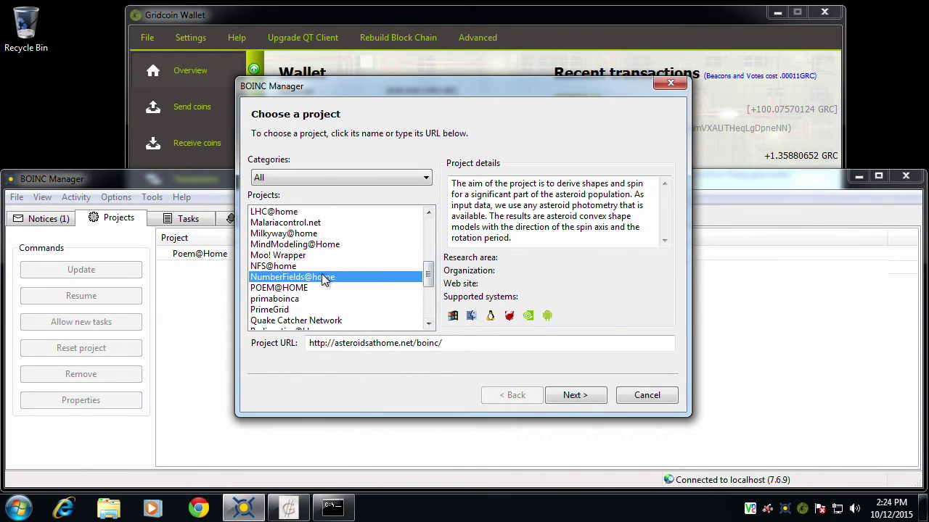
{"action": "left_click", "coordinate": [581, 401]}
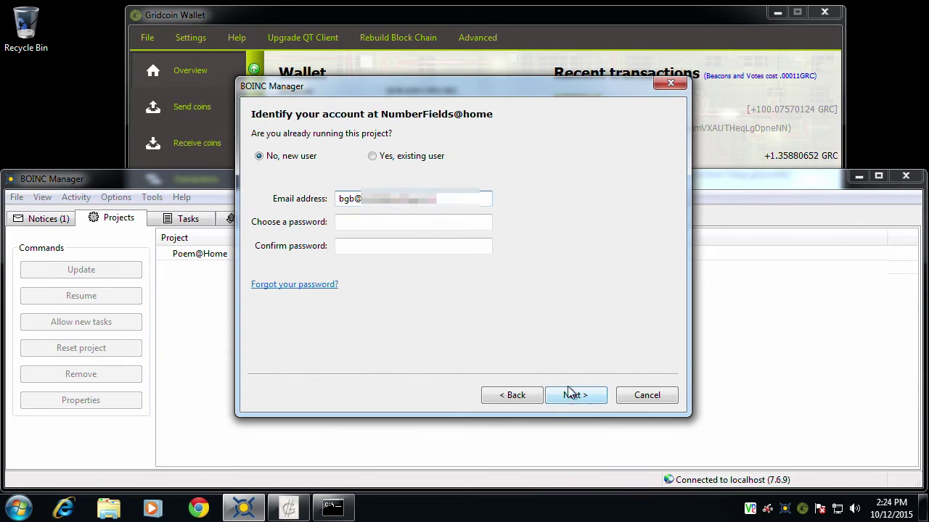
- Enter and confirm the new account's password for NumberFields@home, and finish adding the project
{"action": "left_click", "coordinate": [379, 225]}
{"action": "type", "text": "••"}
{"action": "key", "text": "BackSpace"}
{"action": "key", "text": "BackSpace"}
{"action": "type", "text": "•••••••••"}
{"action": "key", "text": "Tab"}
{"action": "type", "text": "•••••••••"}
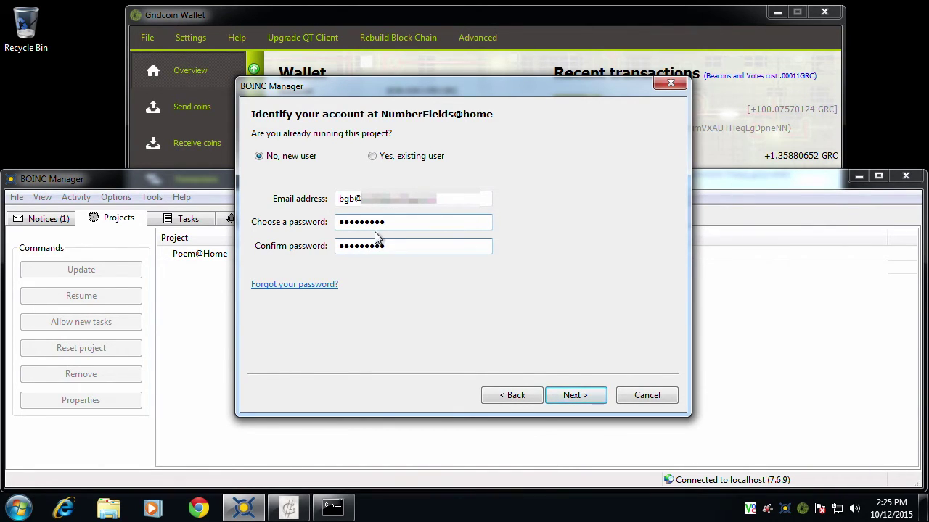
{"action": "left_click", "coordinate": [571, 399]}
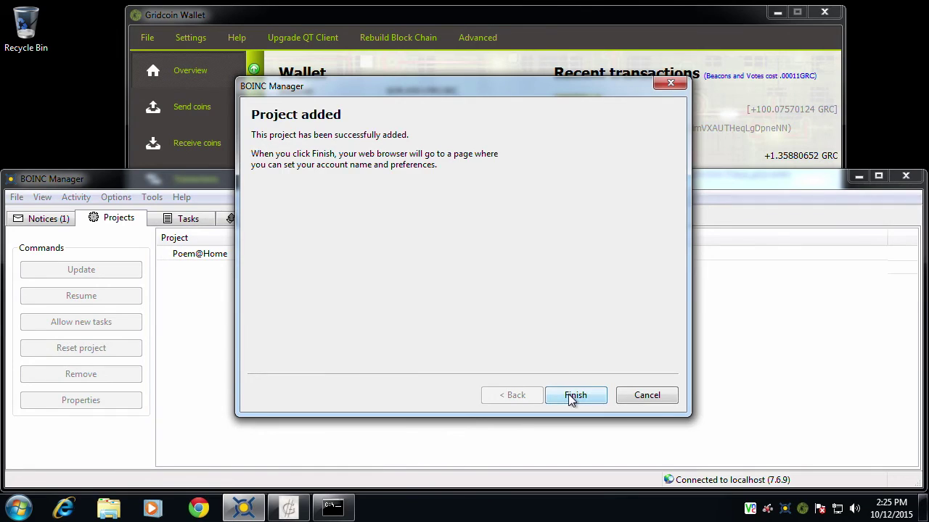
{"action": "left_click", "coordinate": [575, 395]}
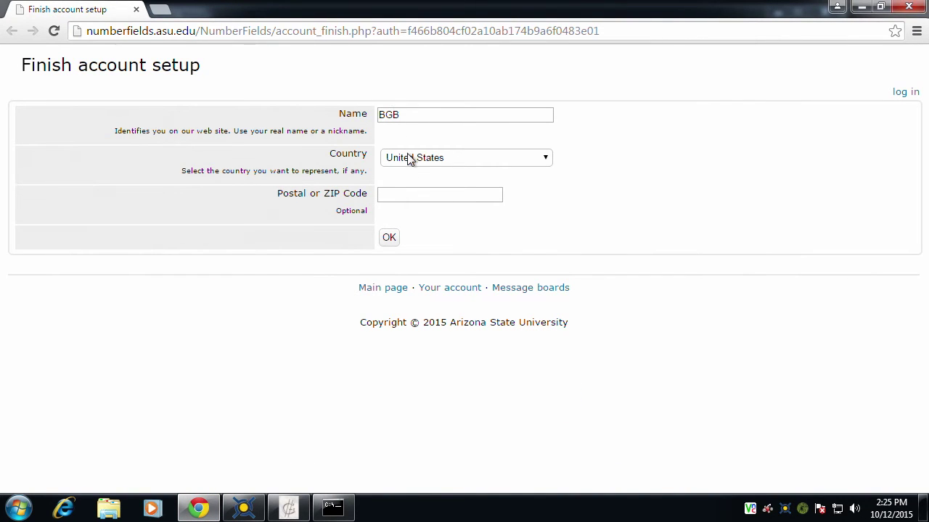
- Accept the name and country in the NumberFields@home account setup, and search for teams with the key word gridcoin
{"action": "left_click", "coordinate": [389, 238]}
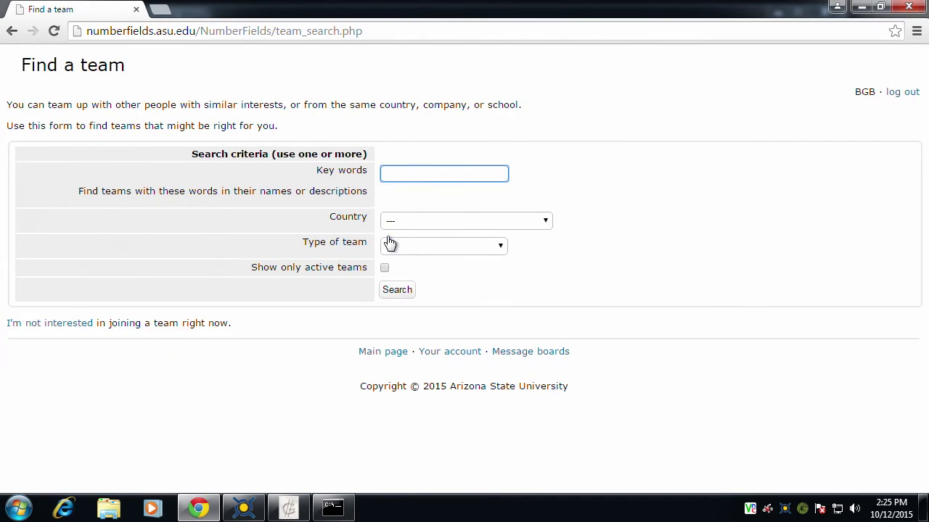
{"action": "type", "text": "gridcoin"}
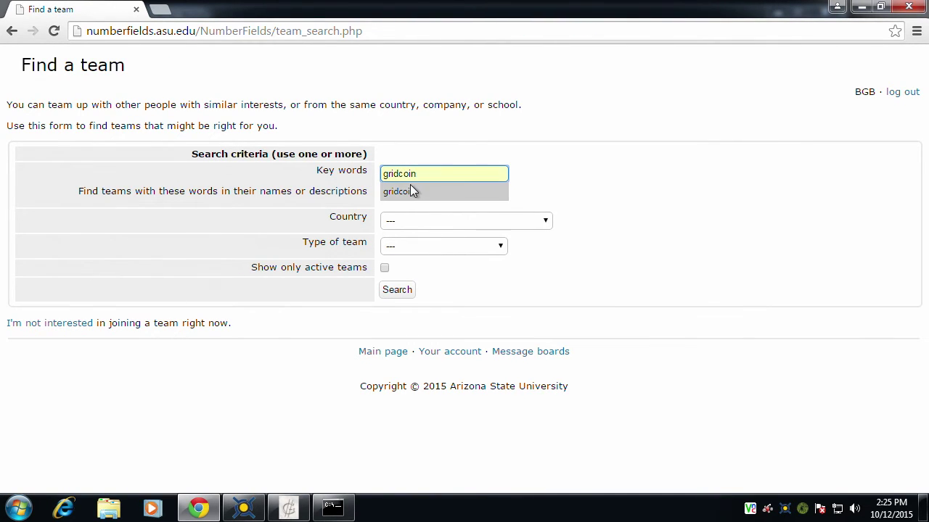
{"action": "left_click", "coordinate": [410, 186]}
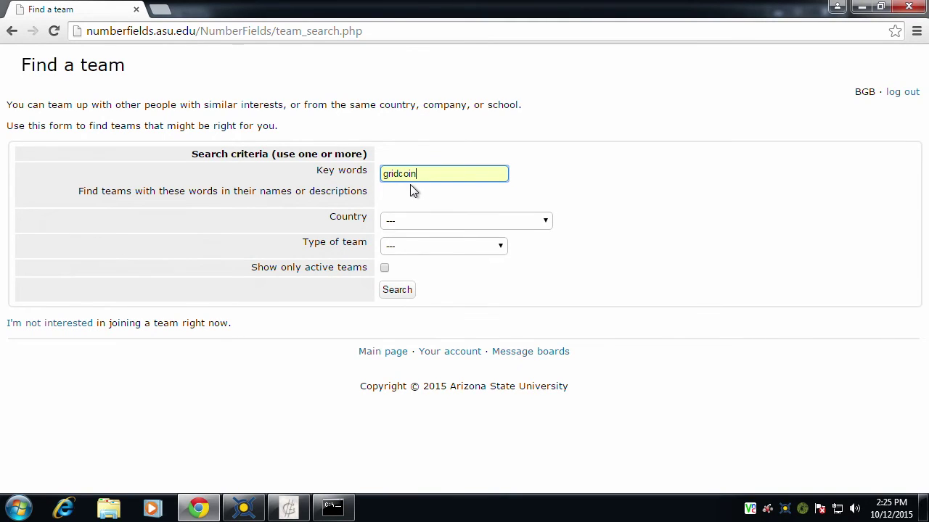
{"action": "left_click", "coordinate": [396, 292]}
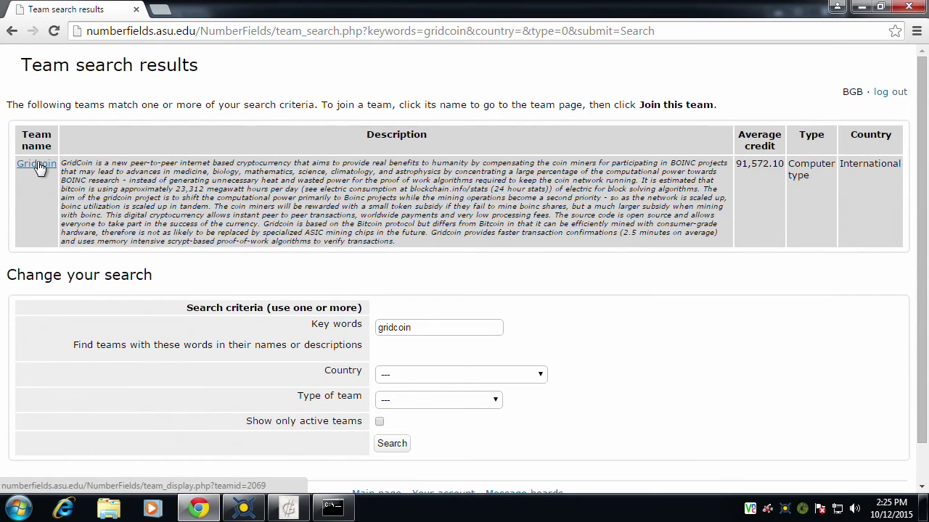
- Join the Gridcoin team from its NumberFields@home team page and close the browser
{"action": "left_click", "coordinate": [36, 165]}
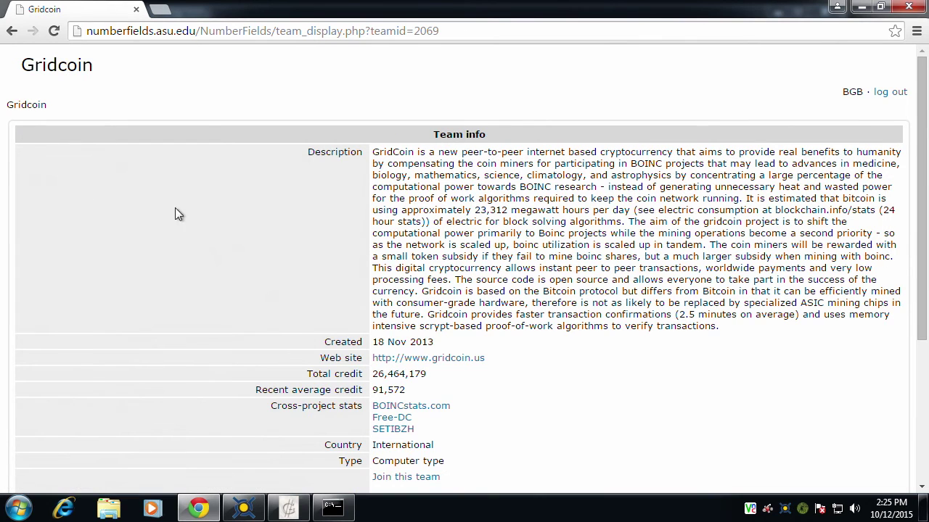
{"action": "scroll", "coordinate": [176, 211], "scroll_direction": "down", "scroll_amount": 3}
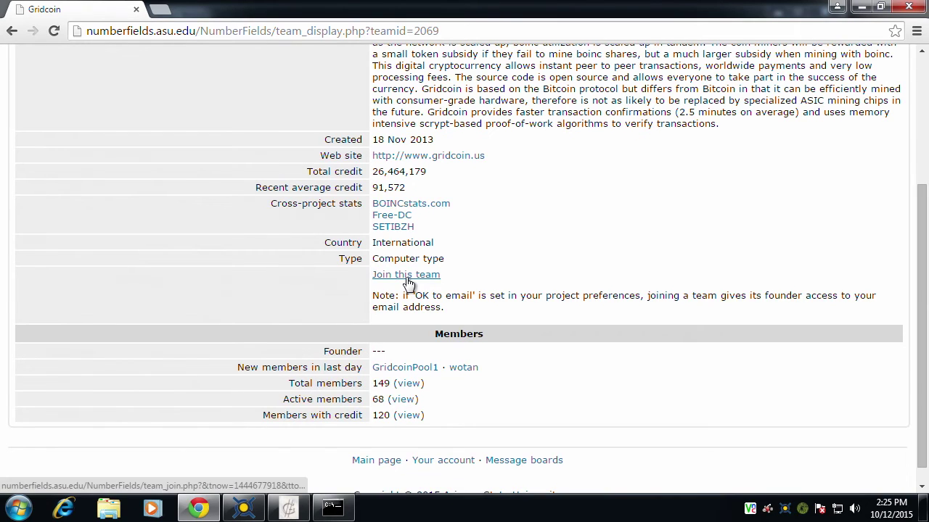
{"action": "left_click", "coordinate": [406, 278]}
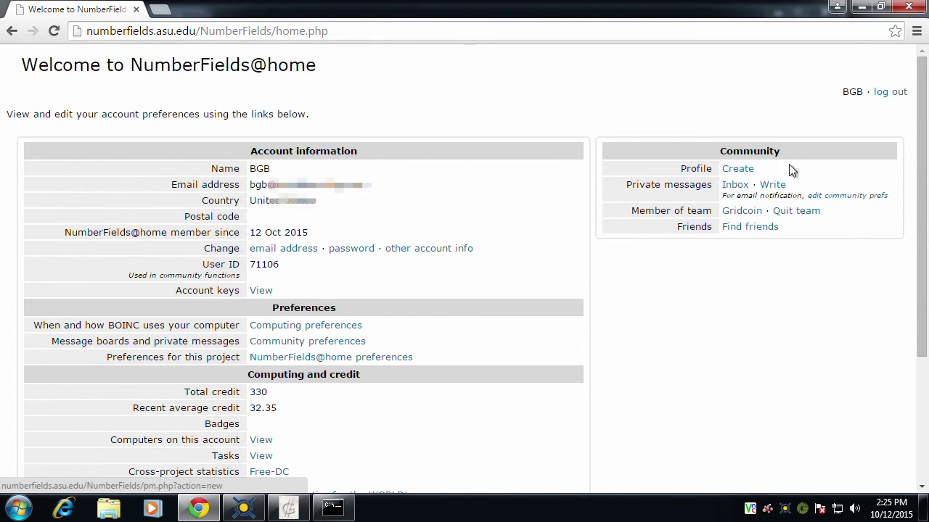
{"action": "left_click", "coordinate": [910, 7]}
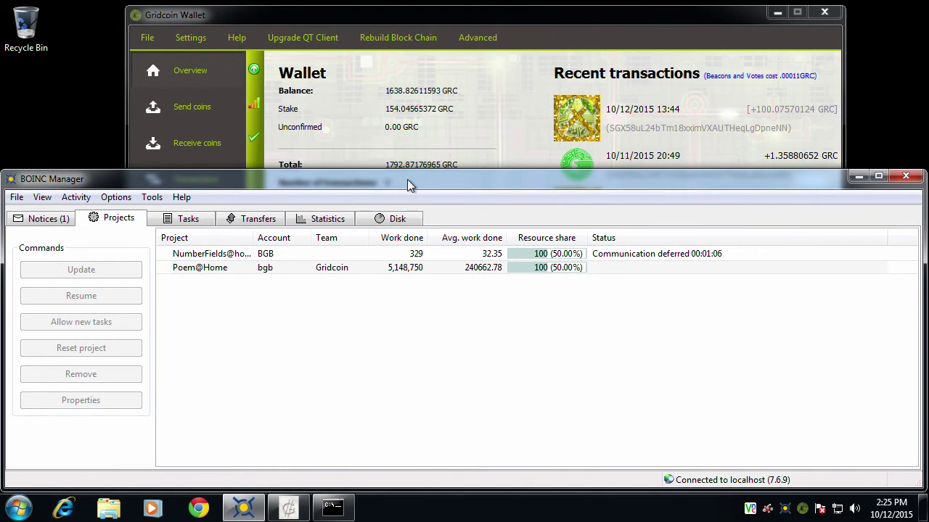
- Update the NumberFields@home project in BOINC Manager and check the file transfers and running tasks
{"action": "left_click", "coordinate": [293, 254]}
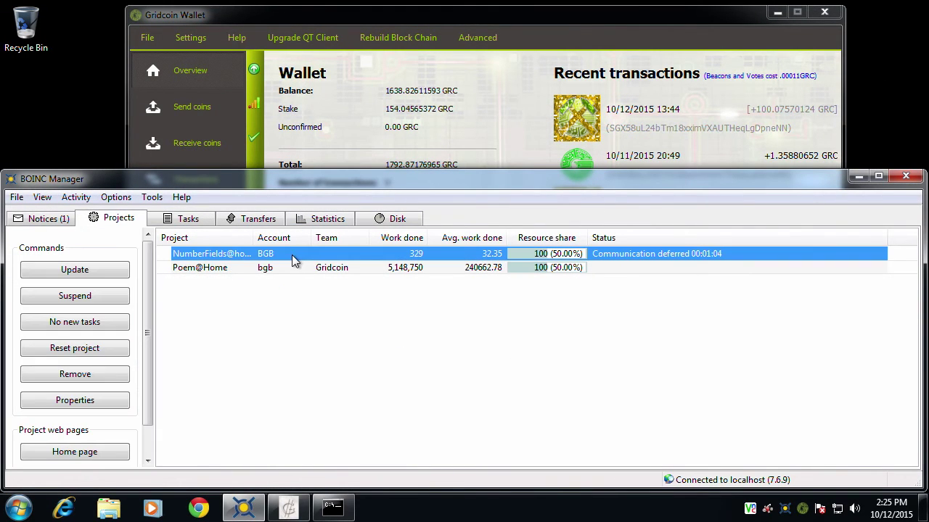
{"action": "left_click", "coordinate": [72, 272]}
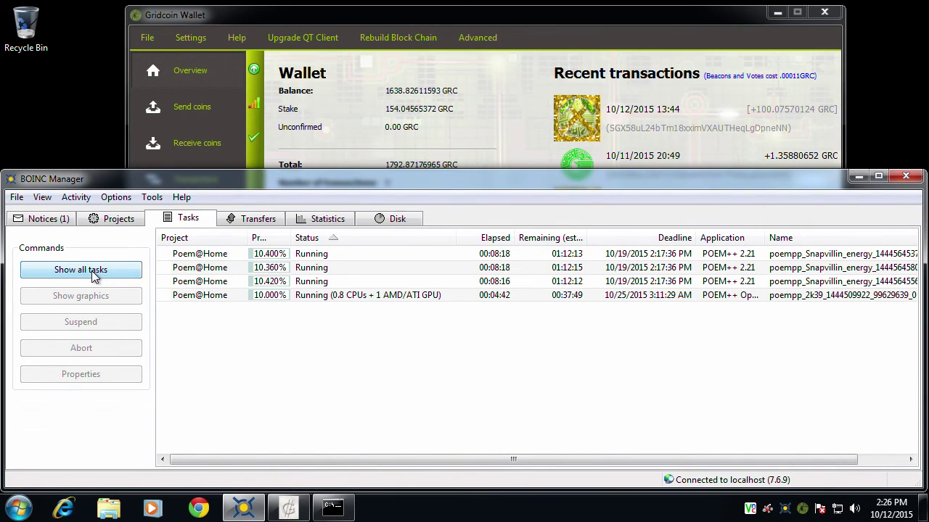
{"action": "left_click", "coordinate": [247, 222]}
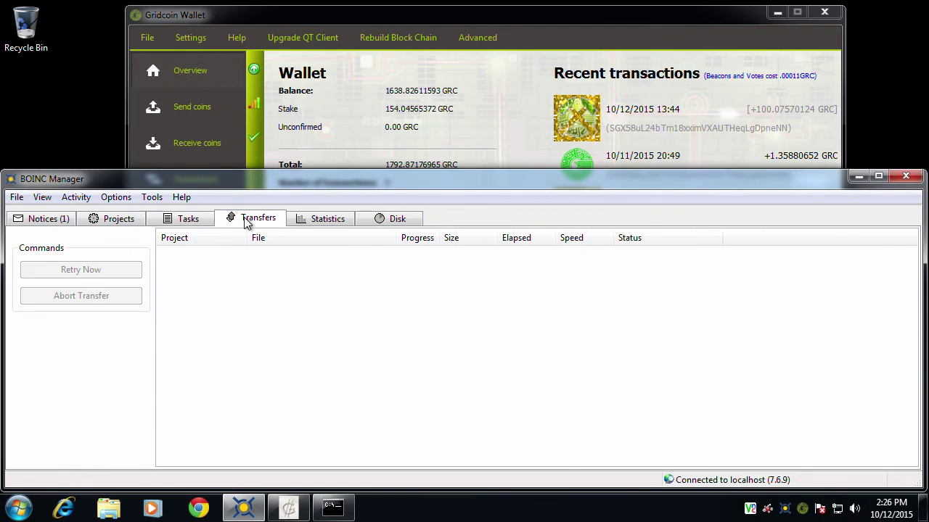
{"action": "left_click", "coordinate": [182, 221]}
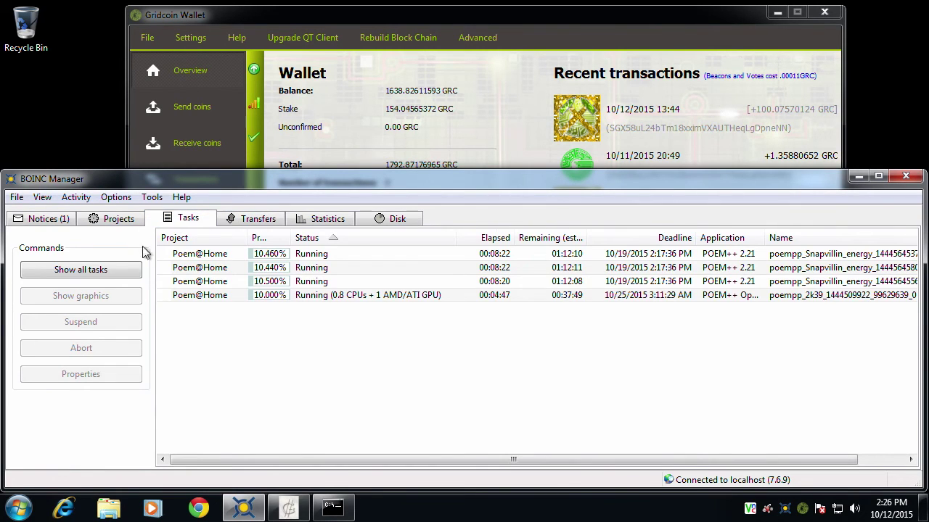
- Open the Poem@Home project's home page and go to the account's POEM@HOME preferences
{"action": "left_click", "coordinate": [110, 219]}
{"action": "left_click", "coordinate": [223, 269]}
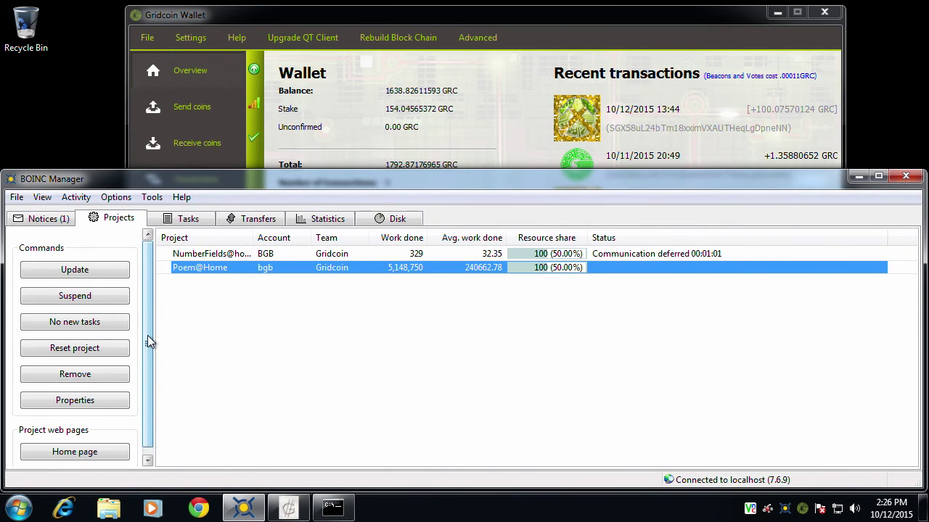
{"action": "left_click_drag", "start_coordinate": [147, 335], "coordinate": [148, 355]}
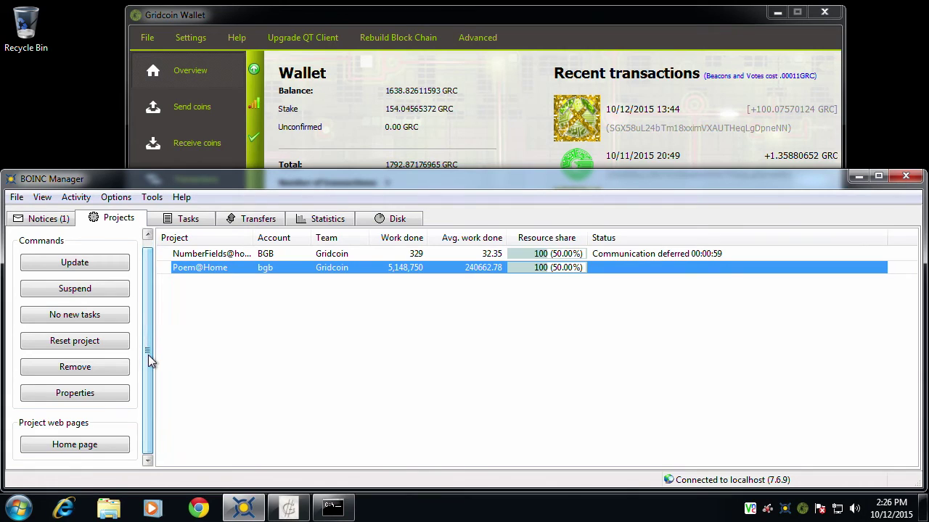
{"action": "left_click", "coordinate": [68, 445]}
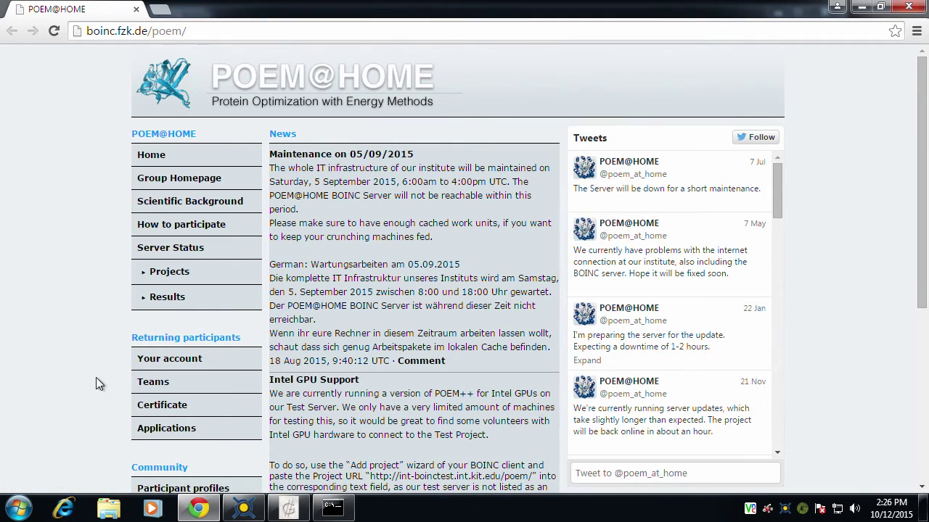
{"action": "left_click", "coordinate": [179, 368]}
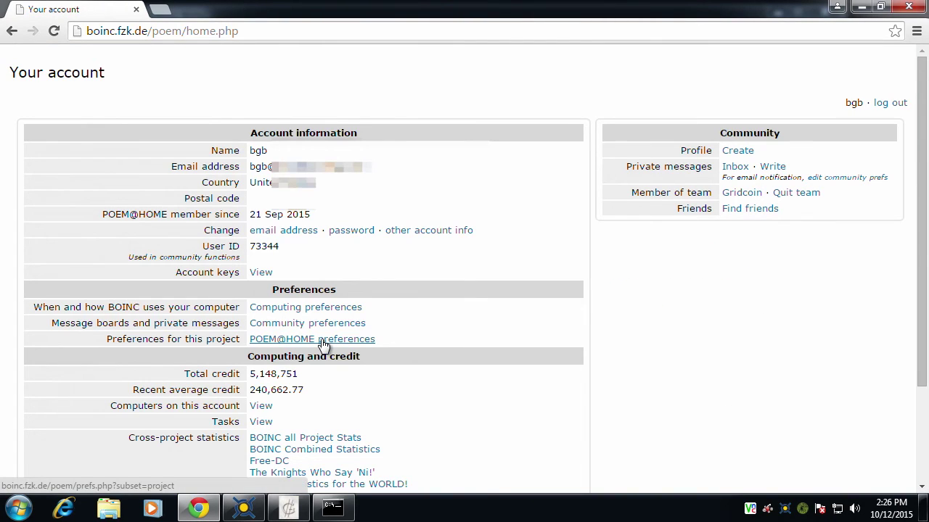
{"action": "left_click", "coordinate": [324, 340]}
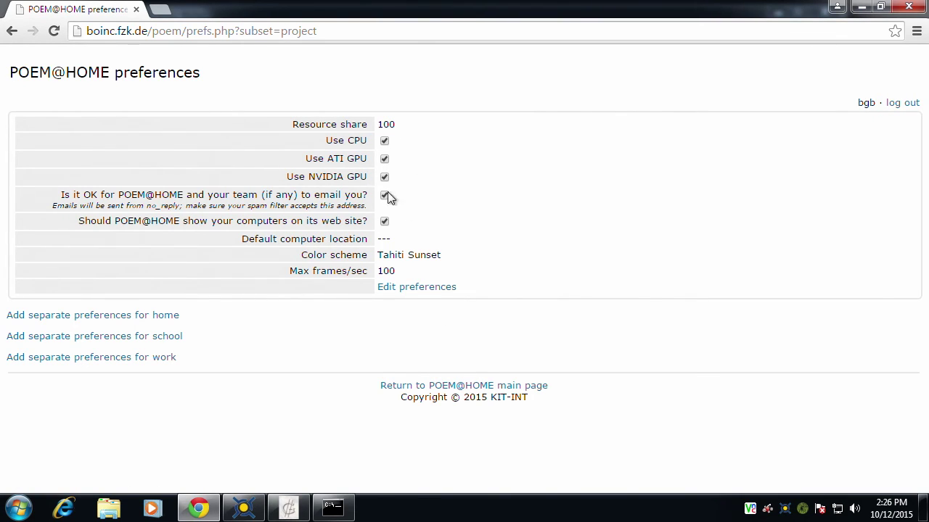
- Disable Use CPU in the POEM@HOME preferences, save them, and update the Poem@Home project in BOINC Manager
{"action": "left_click", "coordinate": [416, 289]}
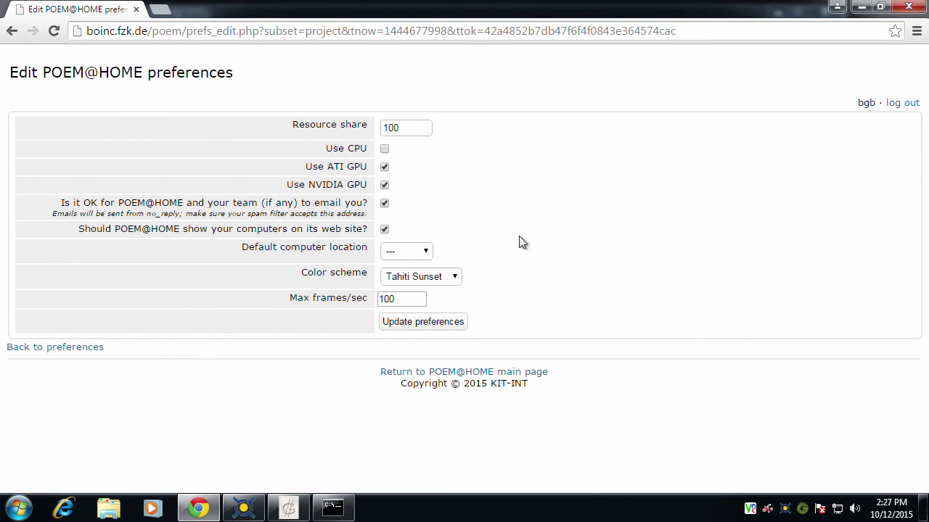
{"action": "left_click", "coordinate": [421, 324]}
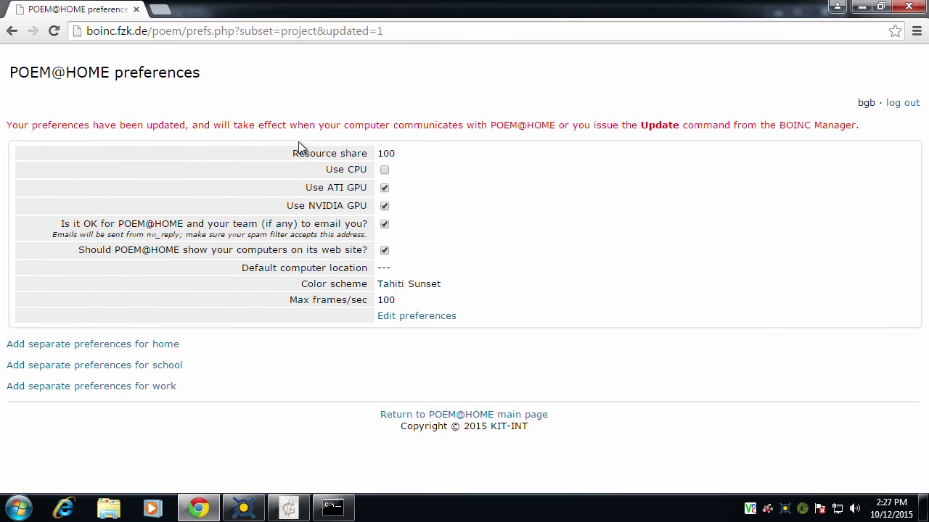
{"action": "left_click", "coordinate": [909, 9]}
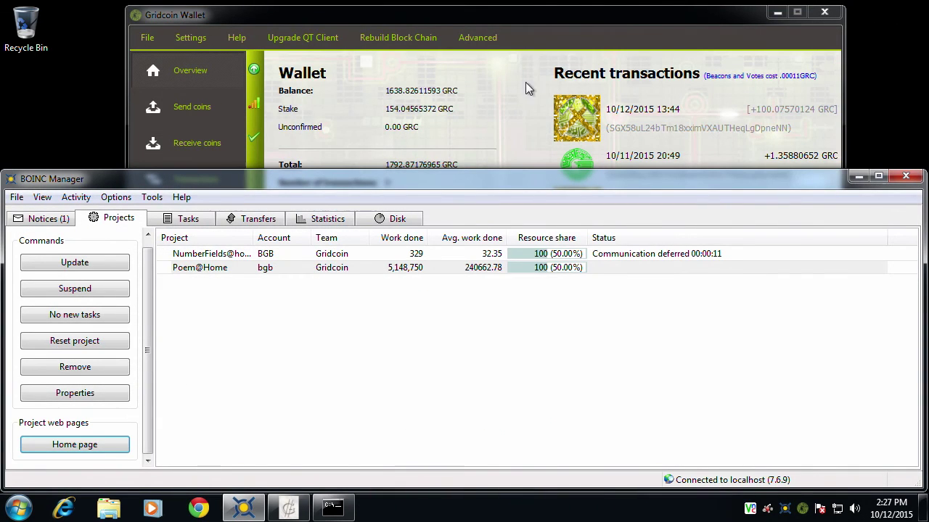
{"action": "left_click", "coordinate": [240, 268]}
{"action": "left_click", "coordinate": [93, 263]}
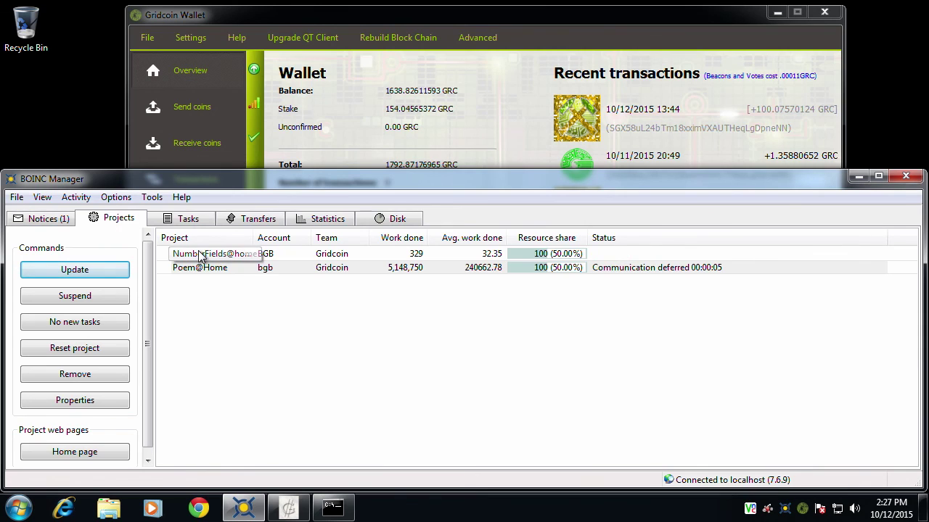
- Show all BOINC tasks sorted by project and select the first NumberFields@home task
{"action": "left_click", "coordinate": [194, 225]}
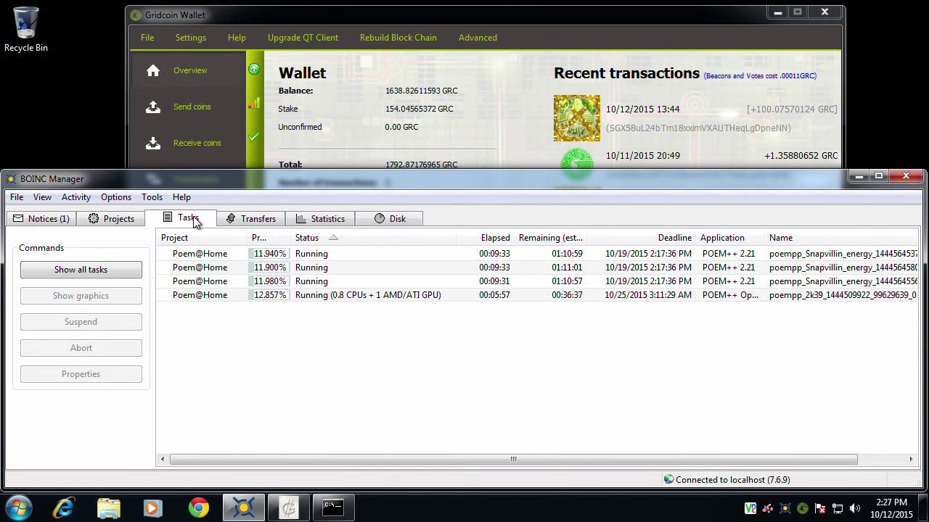
{"action": "left_click", "coordinate": [93, 270]}
{"action": "left_click", "coordinate": [216, 238]}
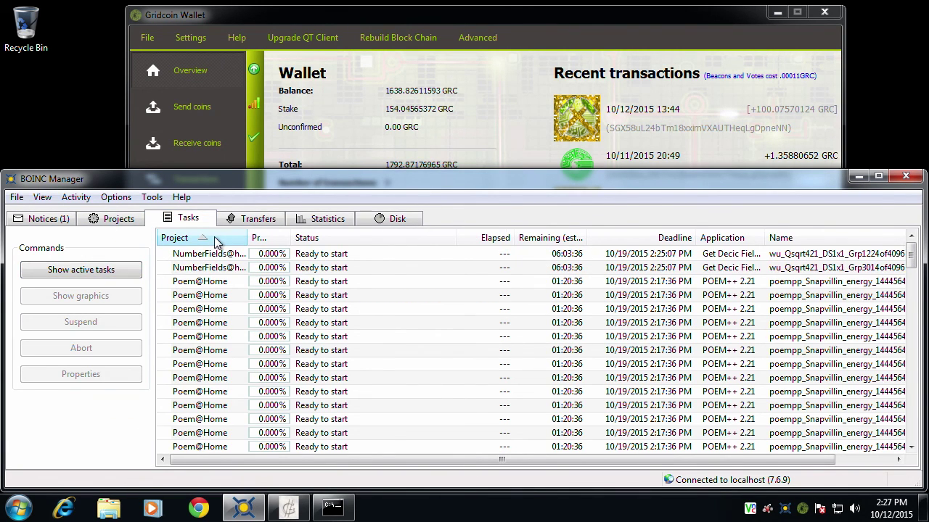
{"action": "left_click", "coordinate": [211, 257]}
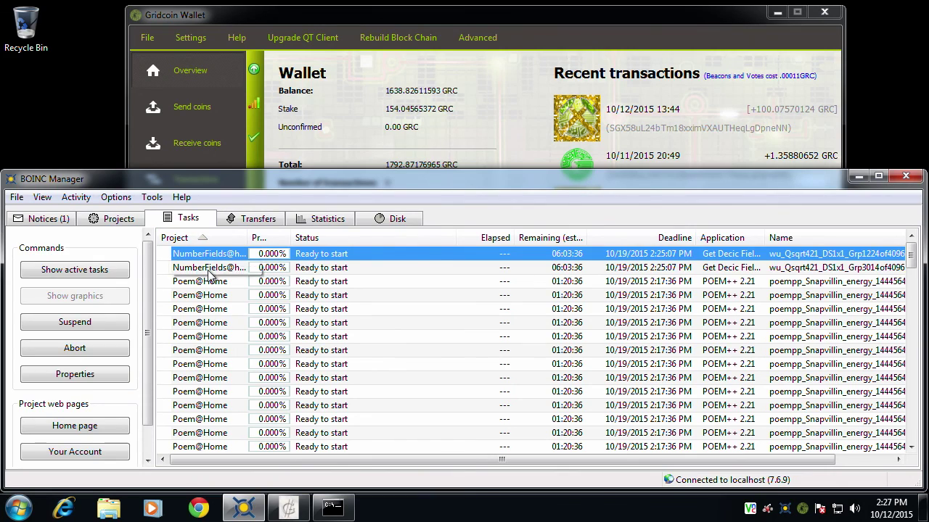